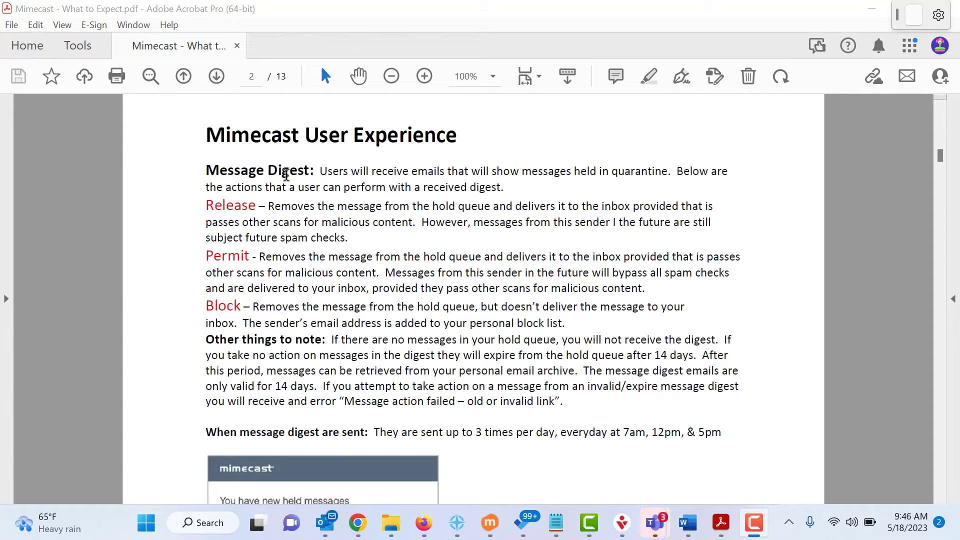
# Scroll the PDF down to the sample held-messages digest email screenshot
pyautogui.scroll(-2, 346, 239)
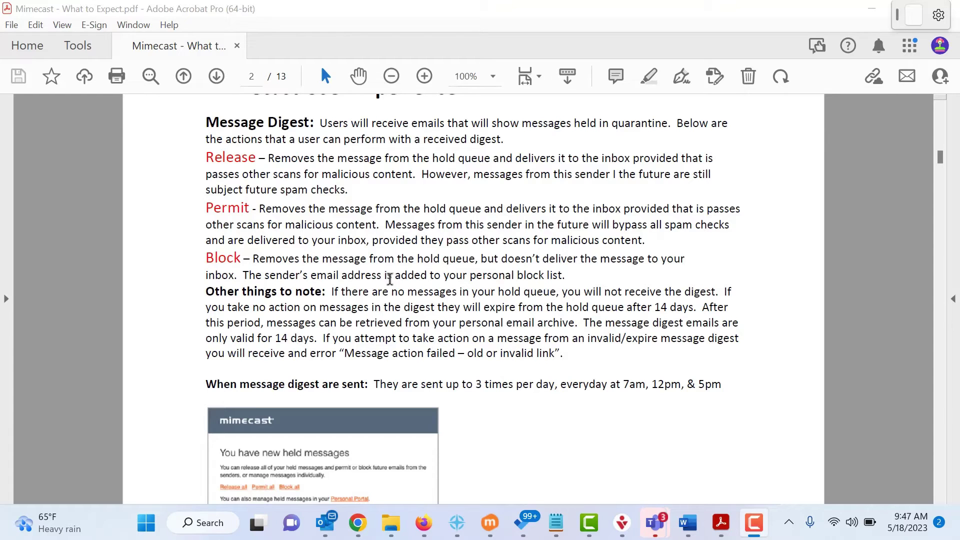
pyautogui.scroll(-3, 565, 412)
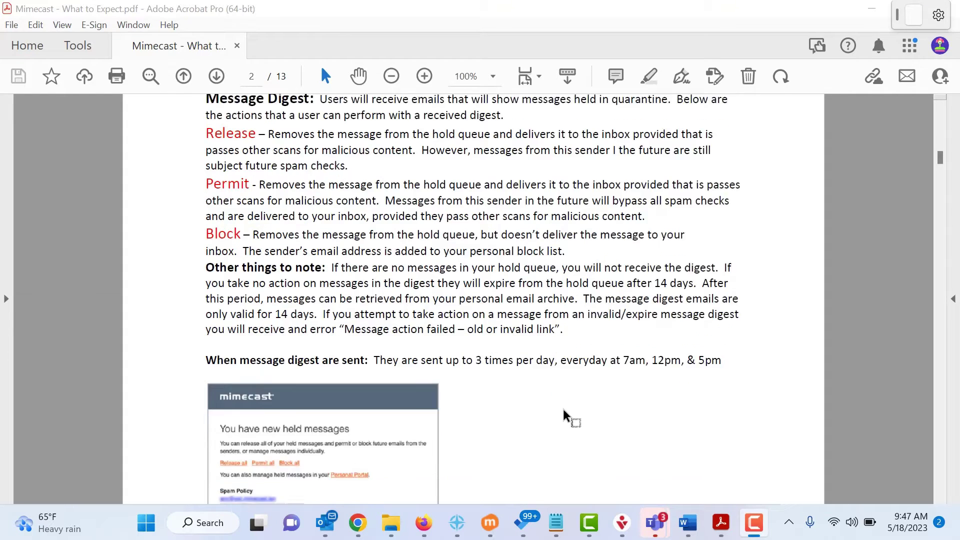
pyautogui.scroll(-1, 377, 326)
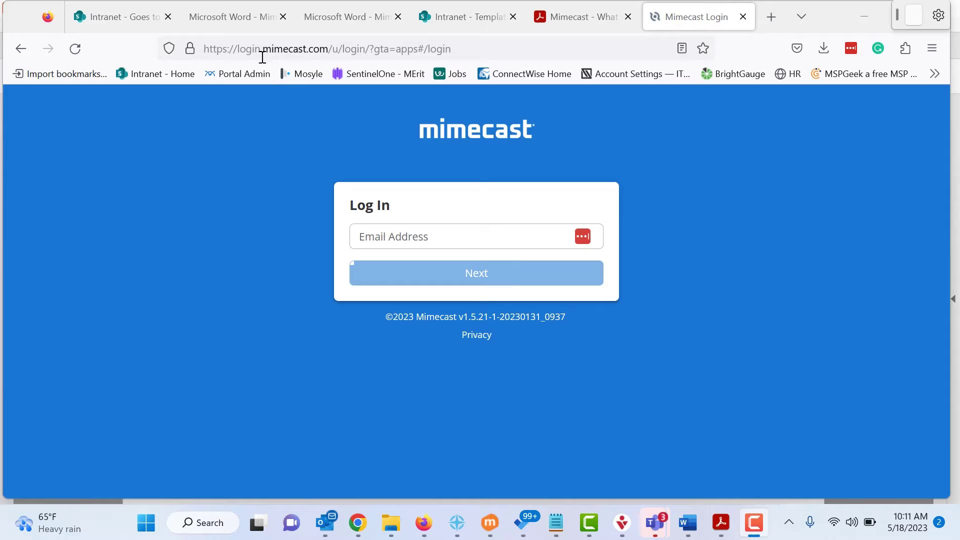
# Enter the account e-mail address in the Email Address field and continue with Next
pyautogui.click(423, 239)
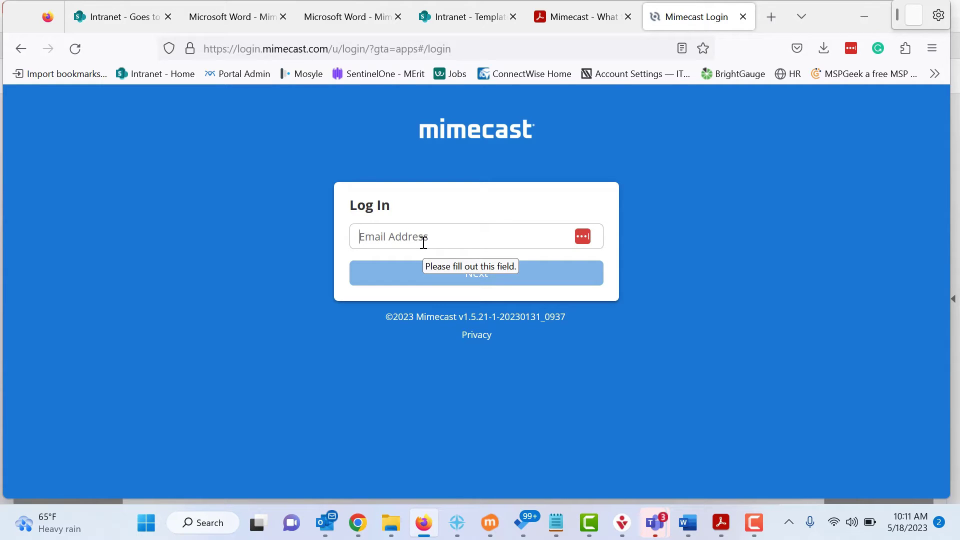
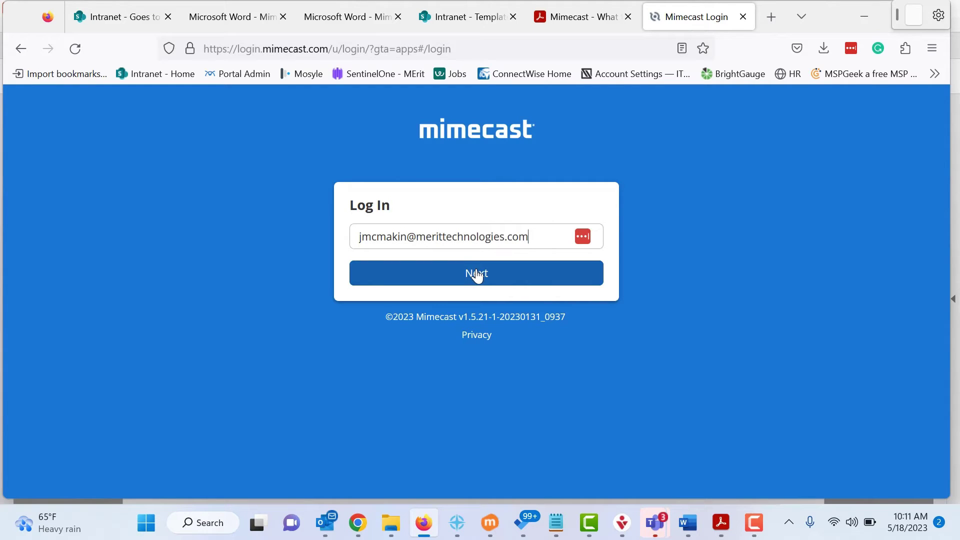
pyautogui.click(476, 275)
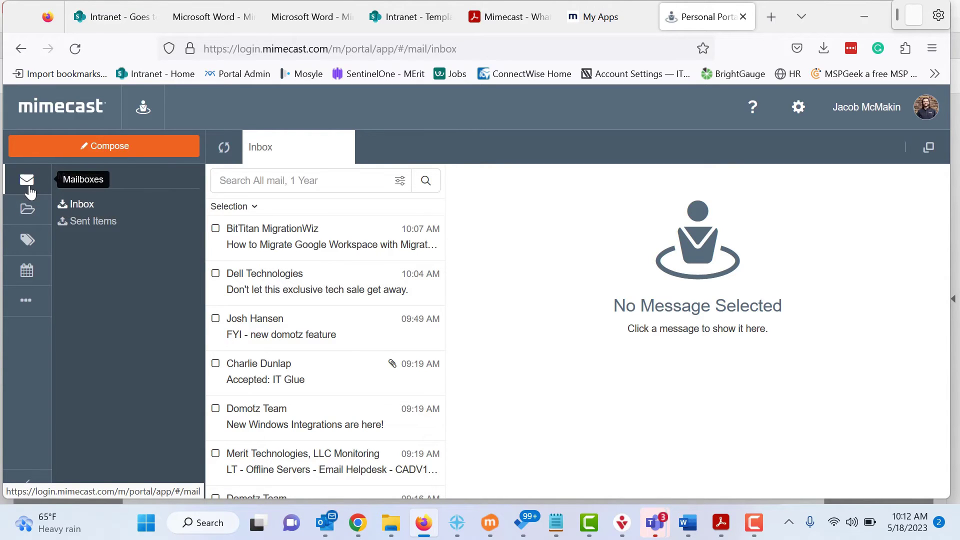
# Move through Mailboxes and Archive Folders to the Advanced view listing On Hold, Bounces and Rejections, and Managed Senders
pyautogui.click(27, 188)
pyautogui.click(28, 212)
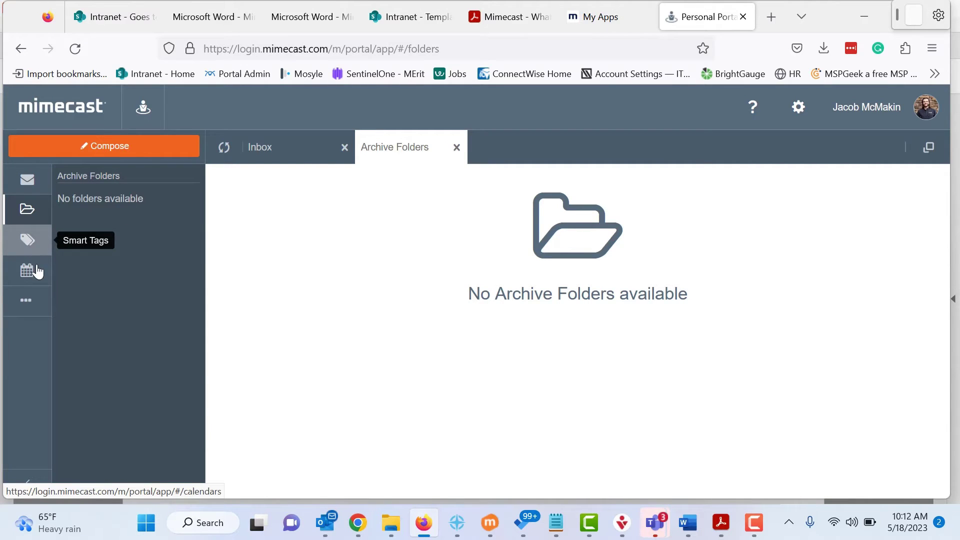
pyautogui.click(26, 306)
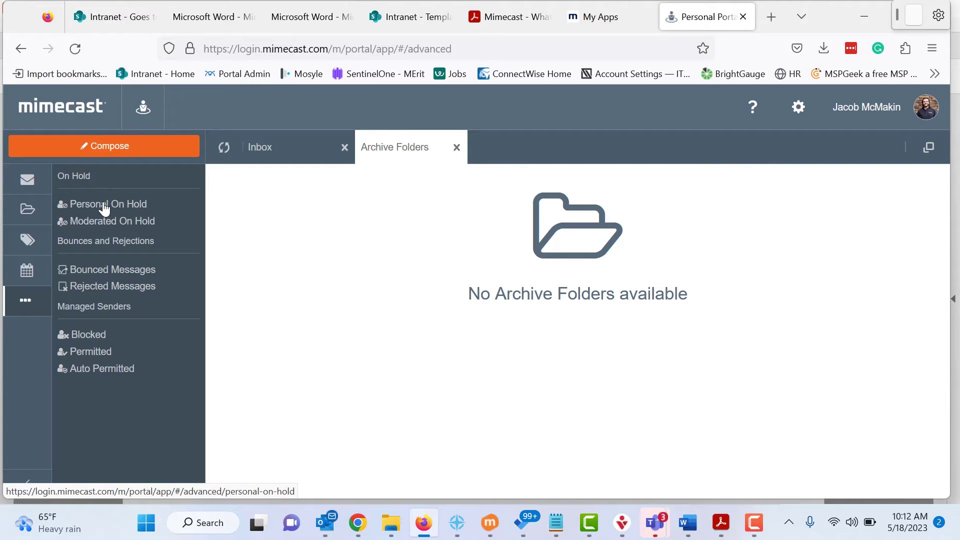
# Open the held Fidelity Investments message from Personal On Hold and review its Release and Reject options
pyautogui.click(103, 205)
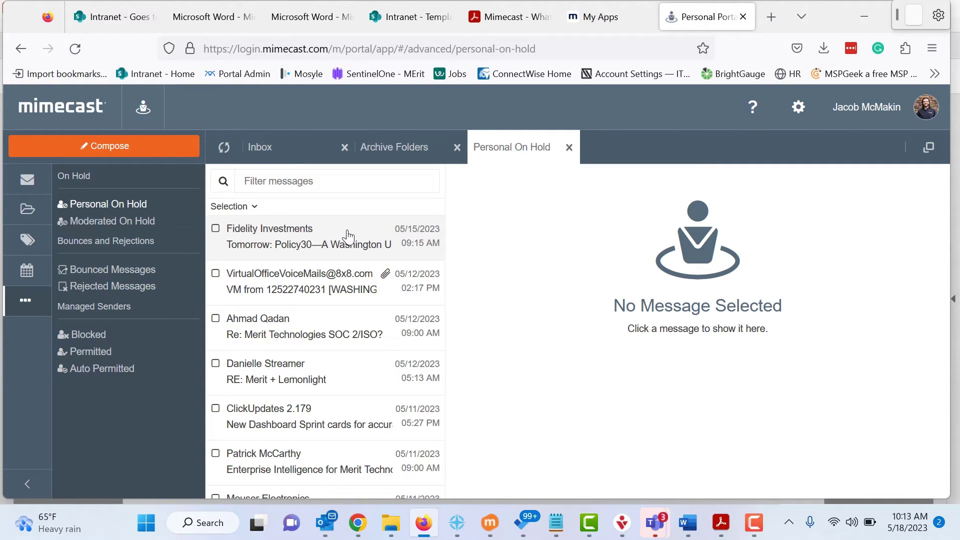
pyautogui.click(348, 235)
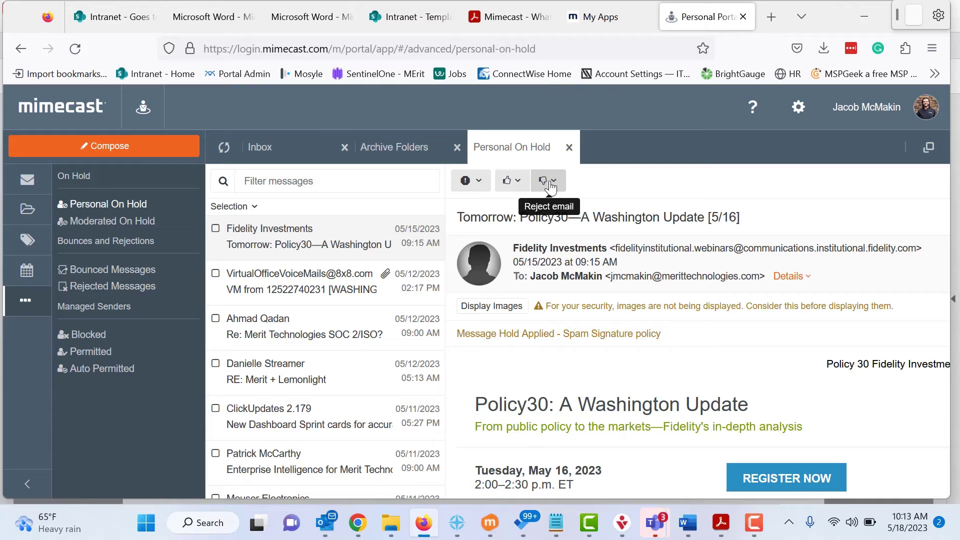
pyautogui.click(518, 182)
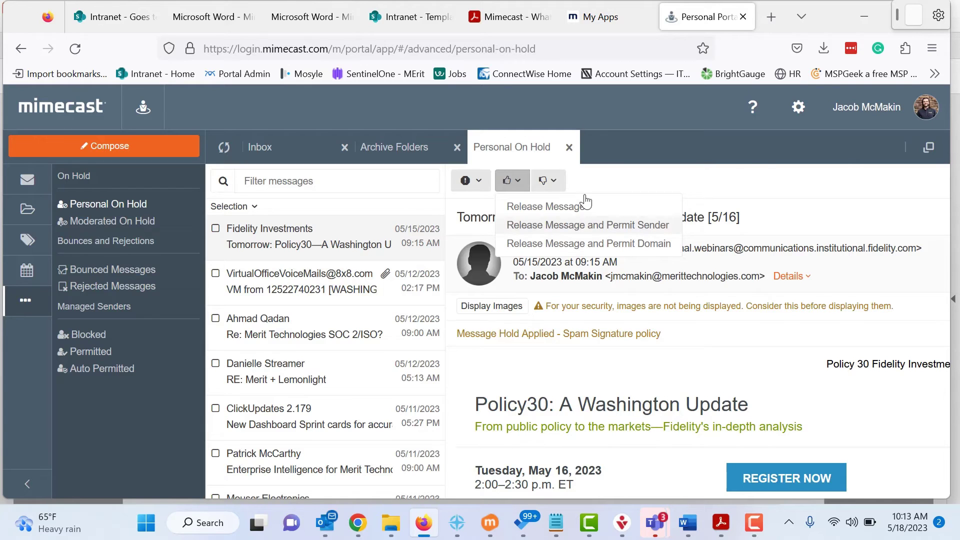
pyautogui.click(550, 181)
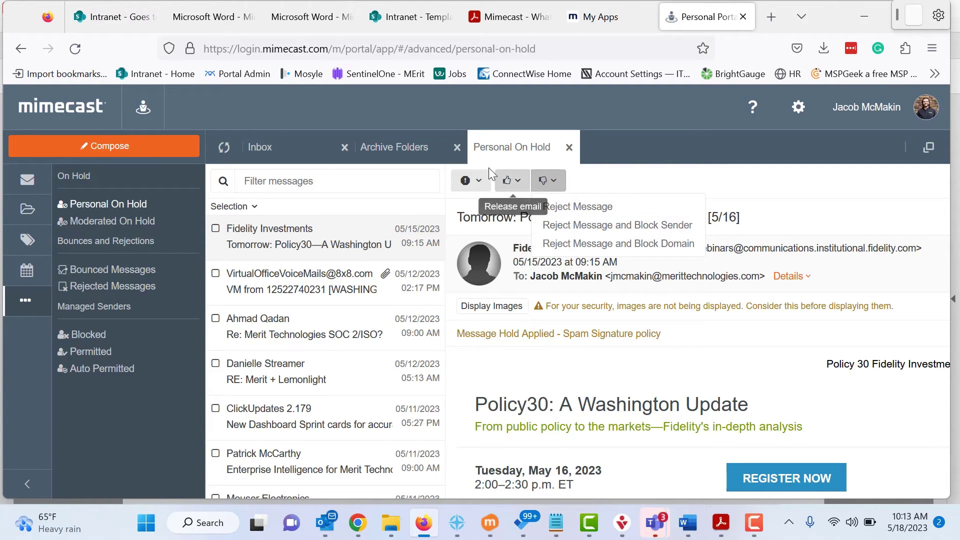
# Look at Moderated and Personal On Hold, then the bounced messages, ending on Rejected Messages
pyautogui.click(102, 229)
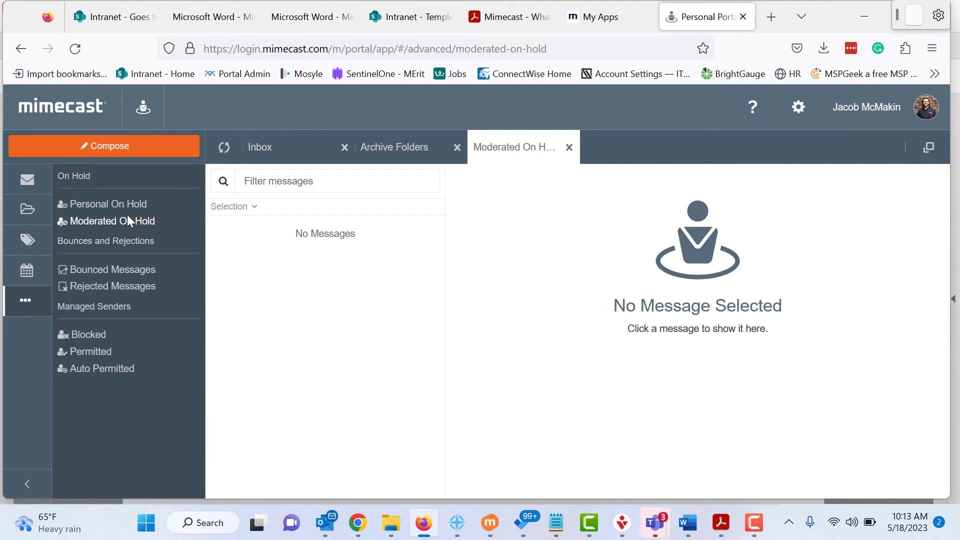
pyautogui.click(91, 212)
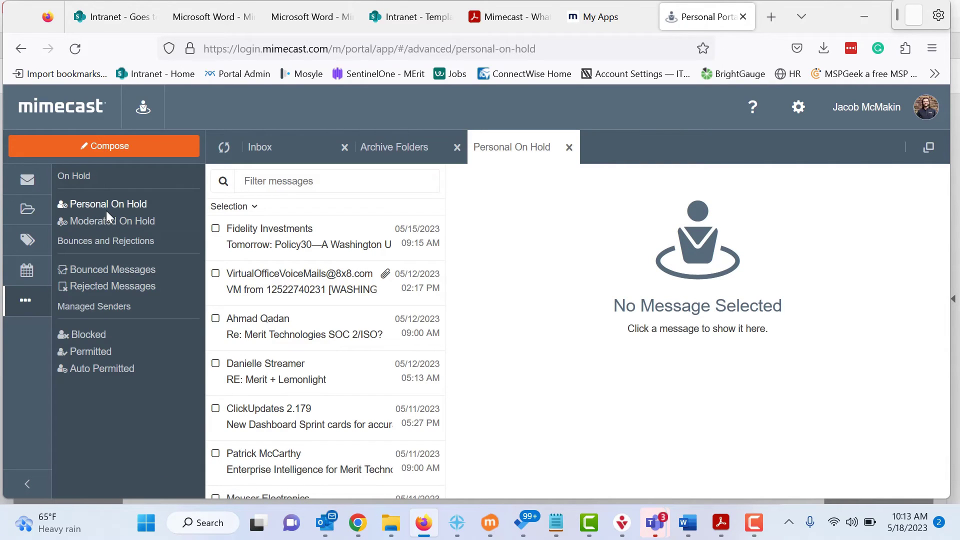
pyautogui.click(117, 275)
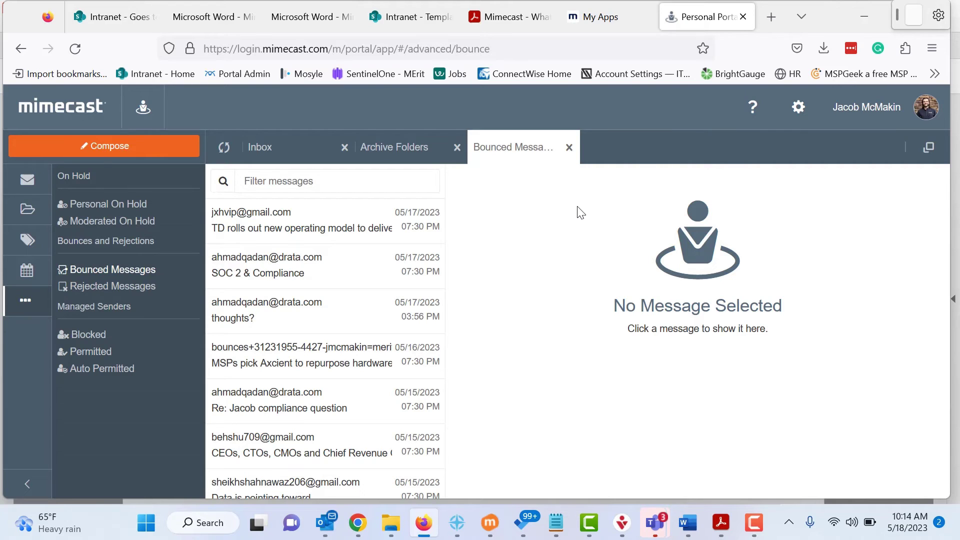
pyautogui.click(127, 286)
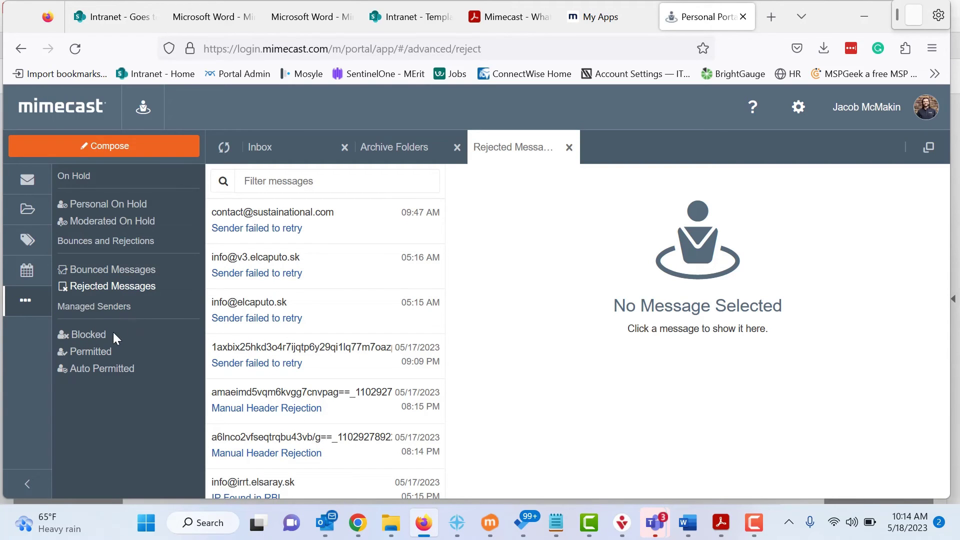
# Show the Blocked senders list under Managed Senders and scroll through its entries
pyautogui.click(85, 335)
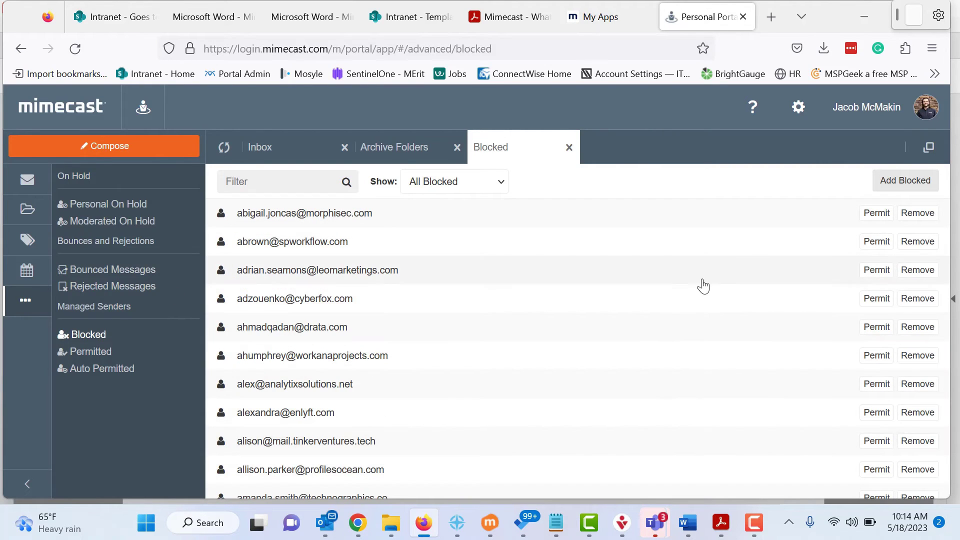
pyautogui.scroll(-3, 700, 293)
pyautogui.scroll(3, 681, 313)
# Check the Permitted and Auto Permitted sender lists, ending back on the two-entry Permitted list
pyautogui.click(94, 351)
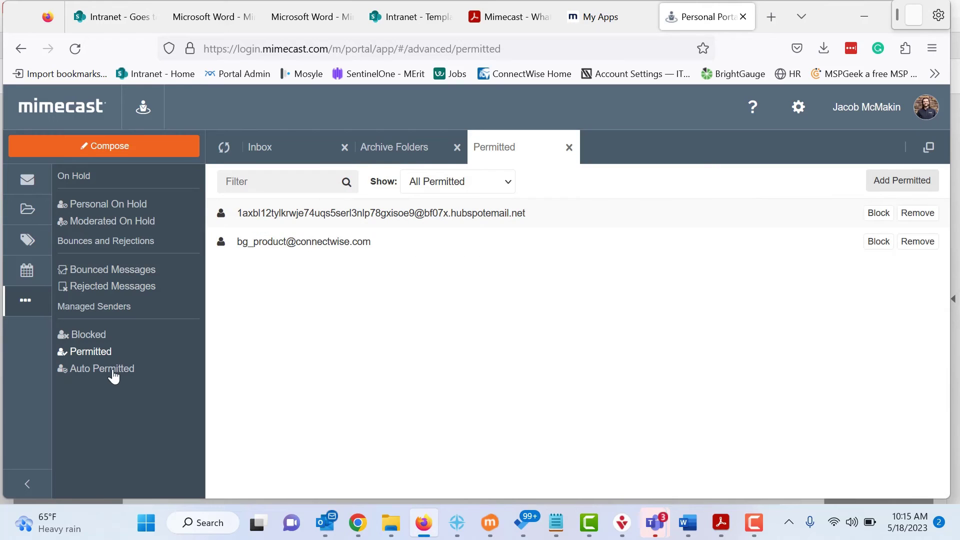
pyautogui.click(101, 354)
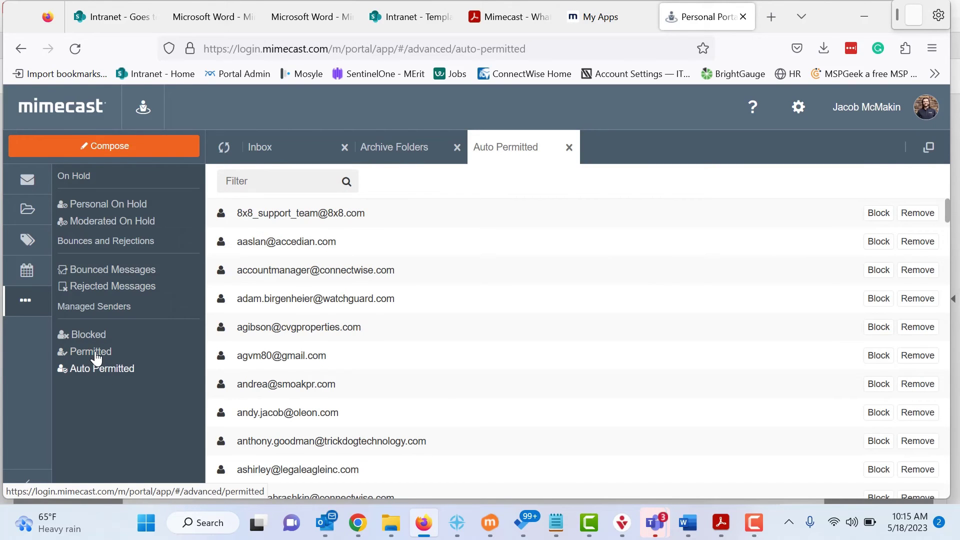
pyautogui.click(95, 355)
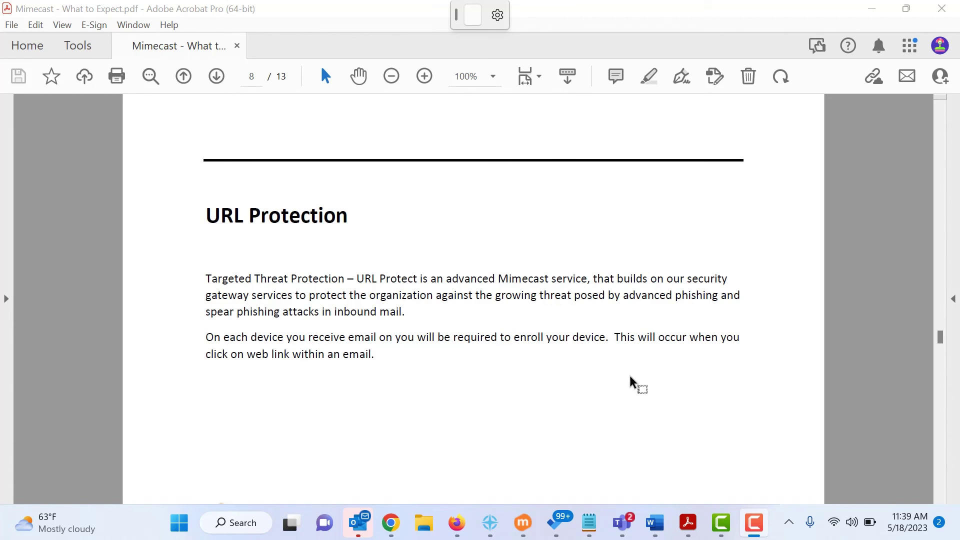
# Scroll page 9 down through the enrollment-code steps and completion note to the additional training link
pyautogui.scroll(-3, 714, 387)
pyautogui.scroll(-5, 712, 382)
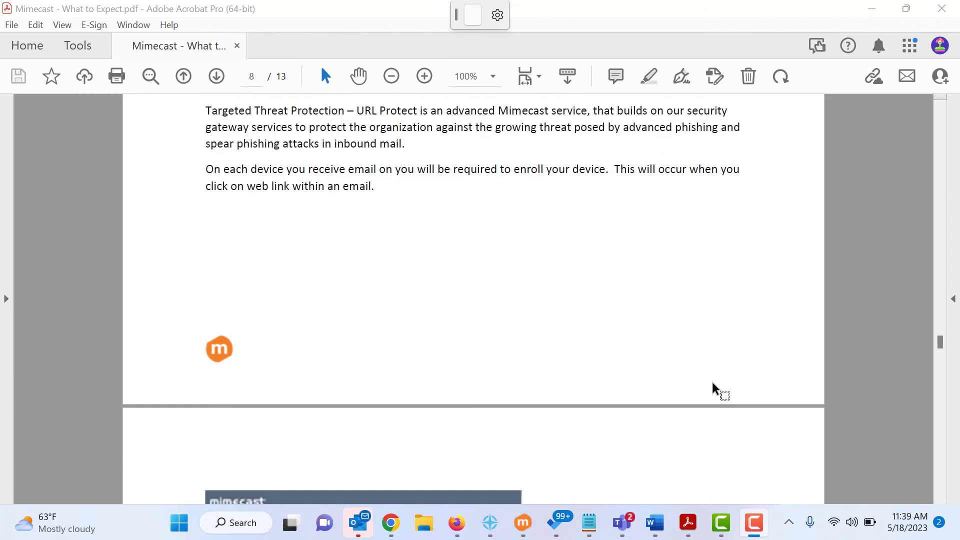
pyautogui.scroll(-3, 712, 381)
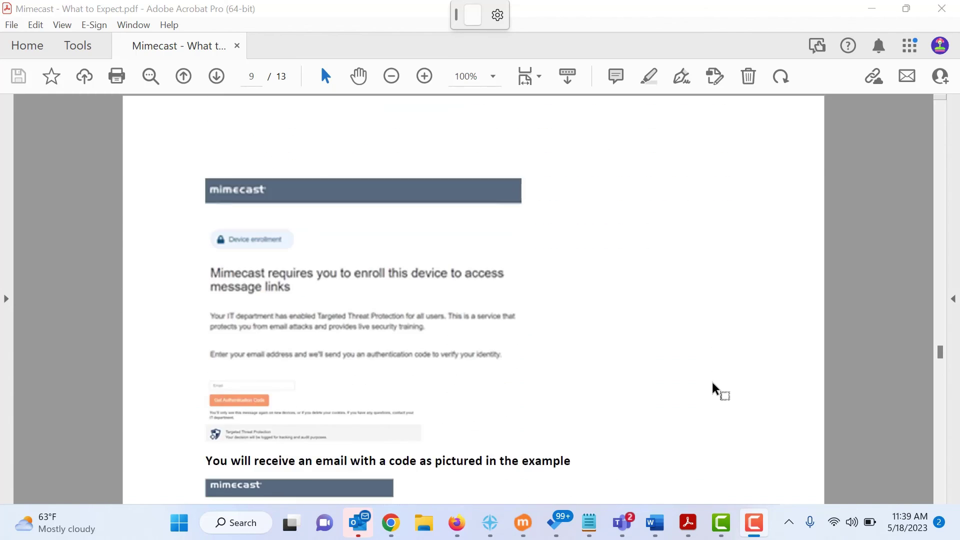
pyautogui.scroll(-1, 712, 386)
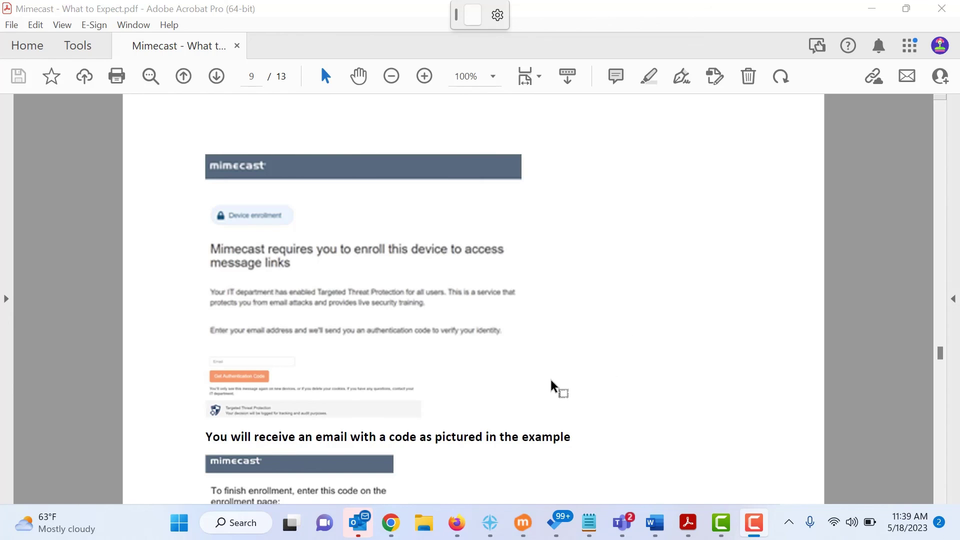
pyautogui.scroll(-1, 550, 381)
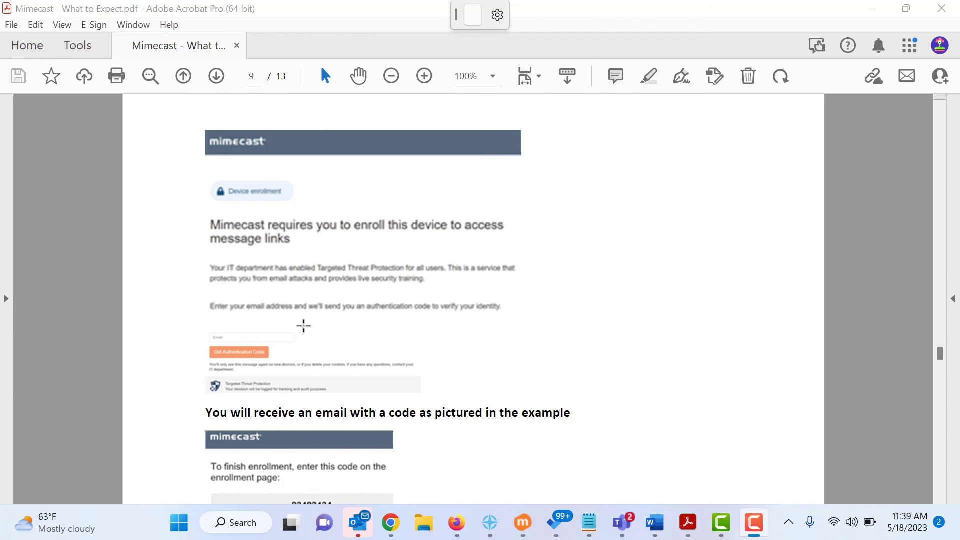
pyautogui.scroll(-4, 545, 355)
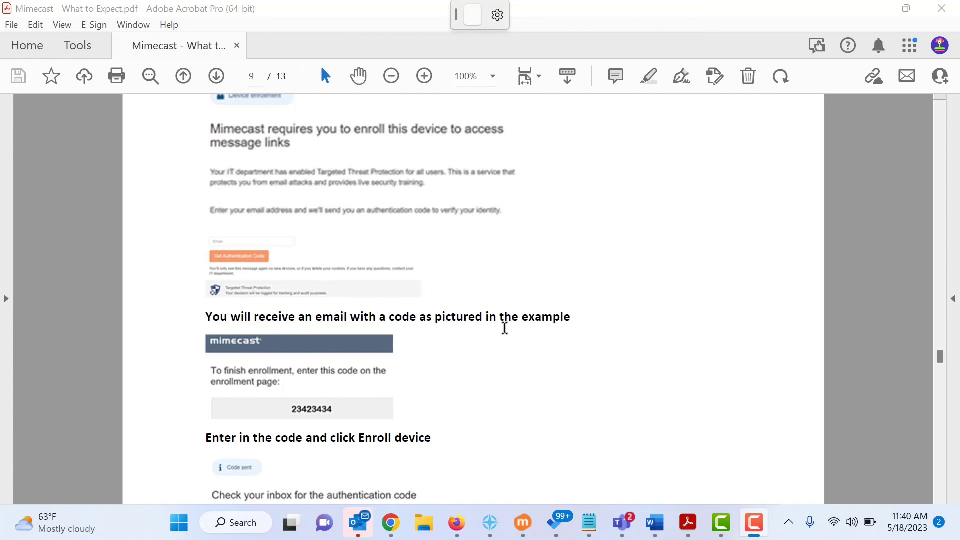
pyautogui.scroll(-1, 493, 395)
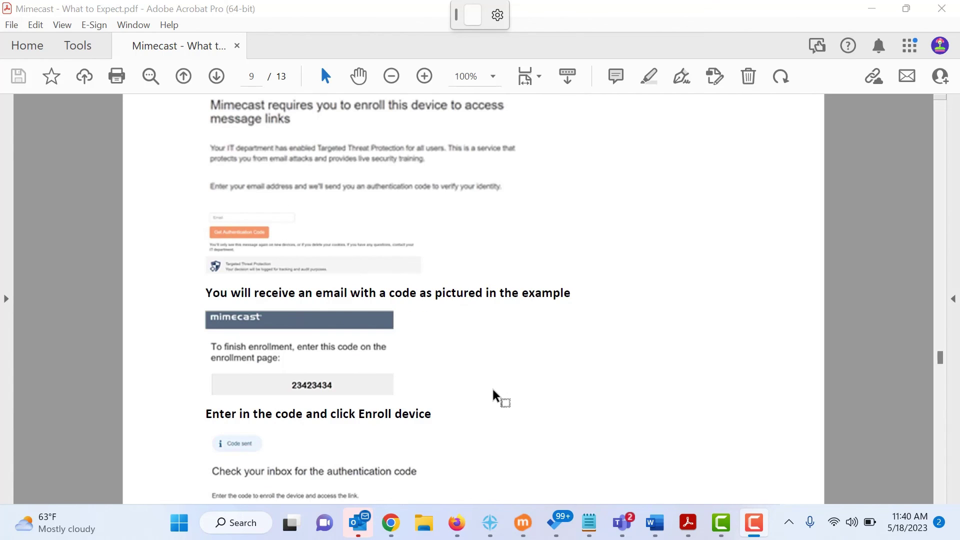
pyautogui.scroll(-2, 493, 395)
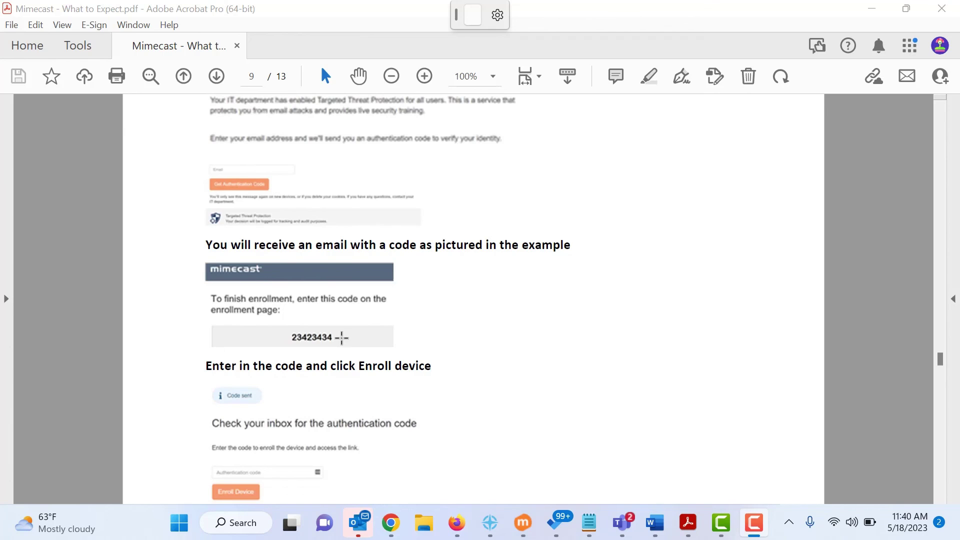
pyautogui.scroll(-2, 522, 360)
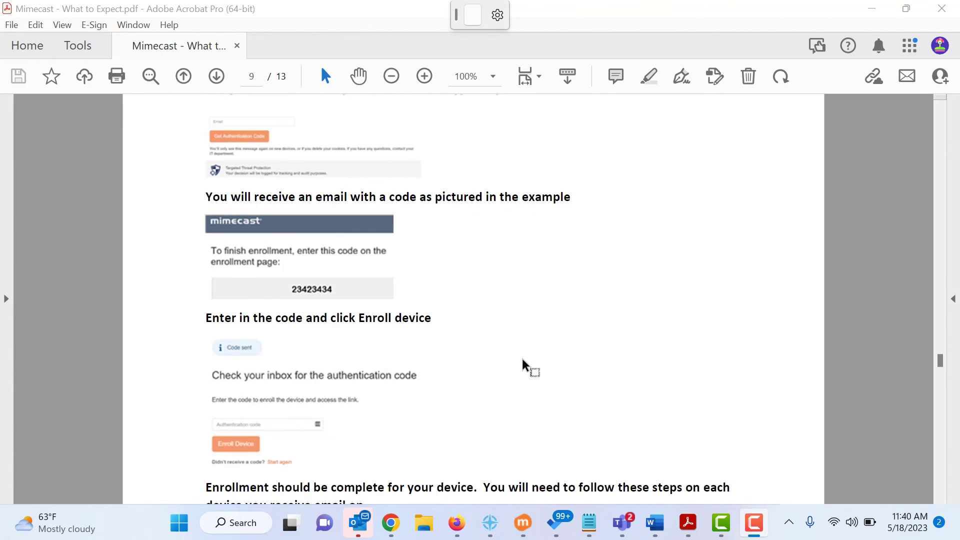
pyautogui.scroll(-2, 522, 361)
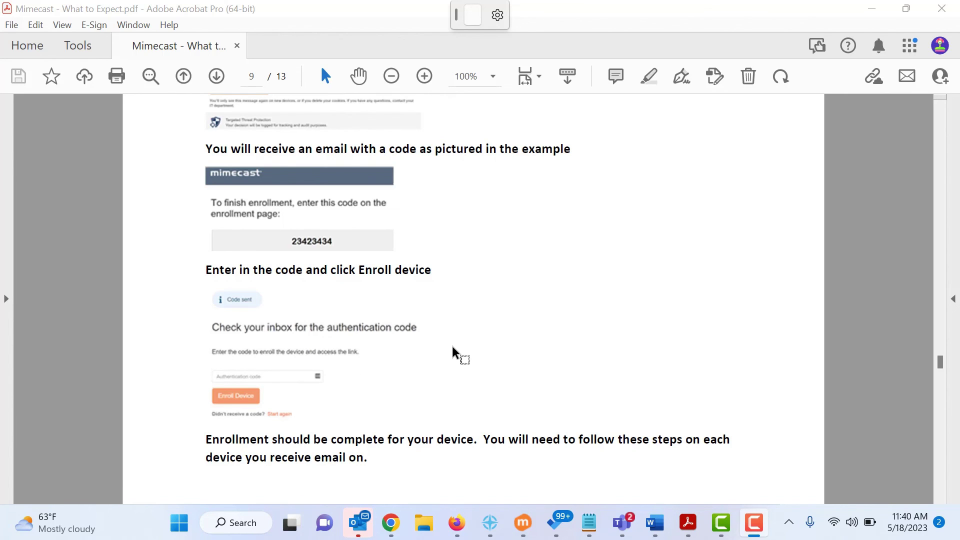
pyautogui.scroll(-3, 451, 343)
pyautogui.scroll(-1, 452, 347)
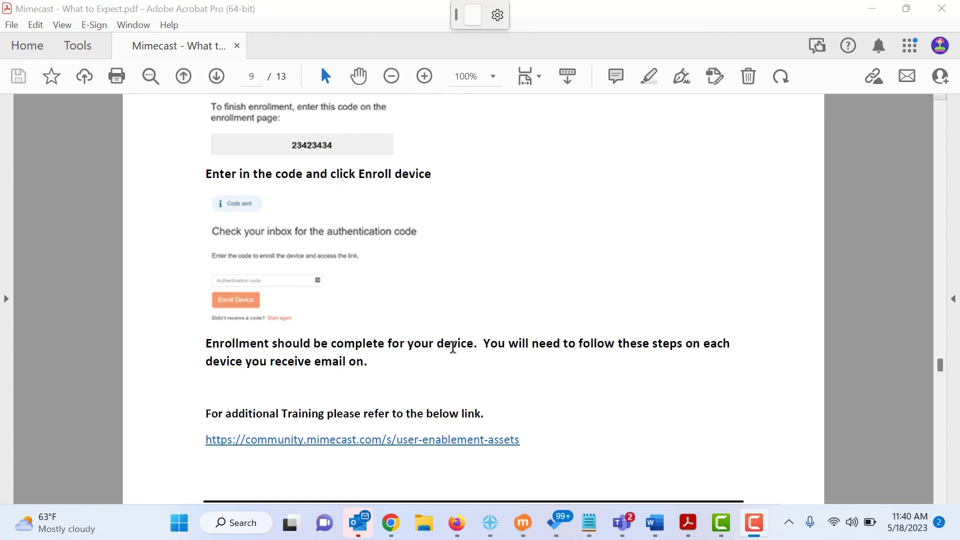